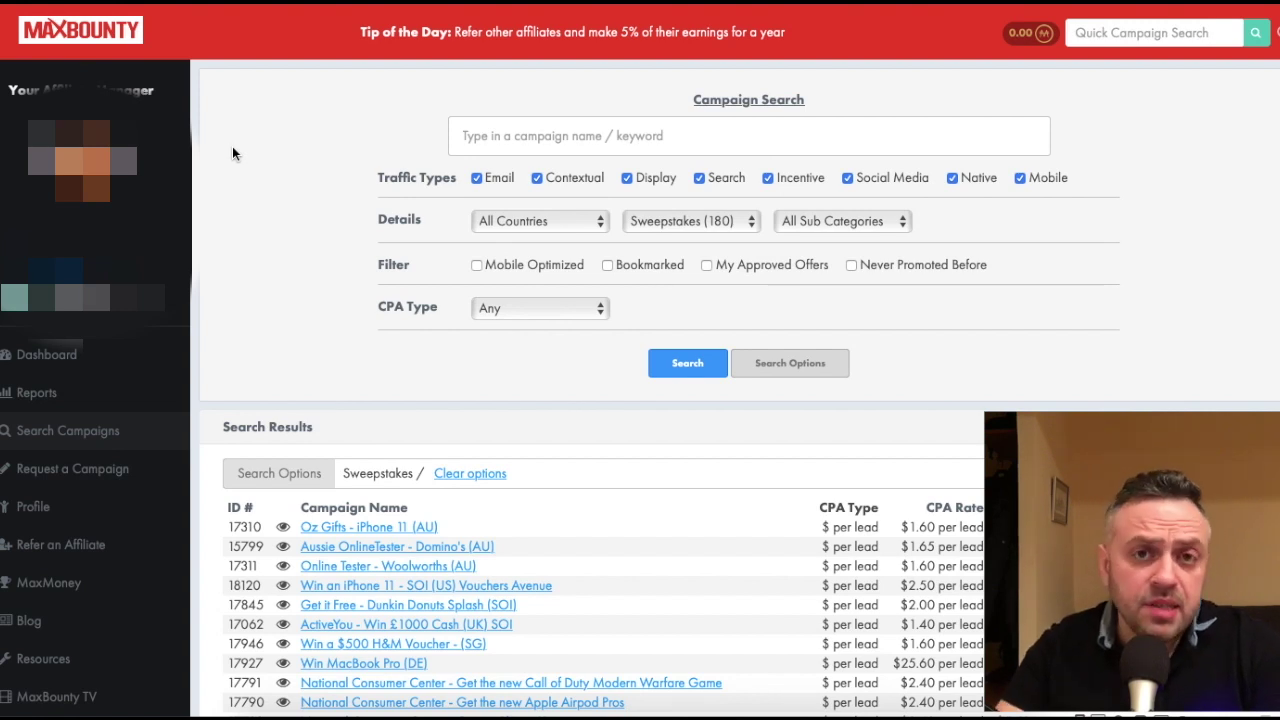
- Open the details of the "Win an iPhone 11 - SOI (NZ)" campaign from the Sweepstakes search results
scroll(267, 183, down, 2)
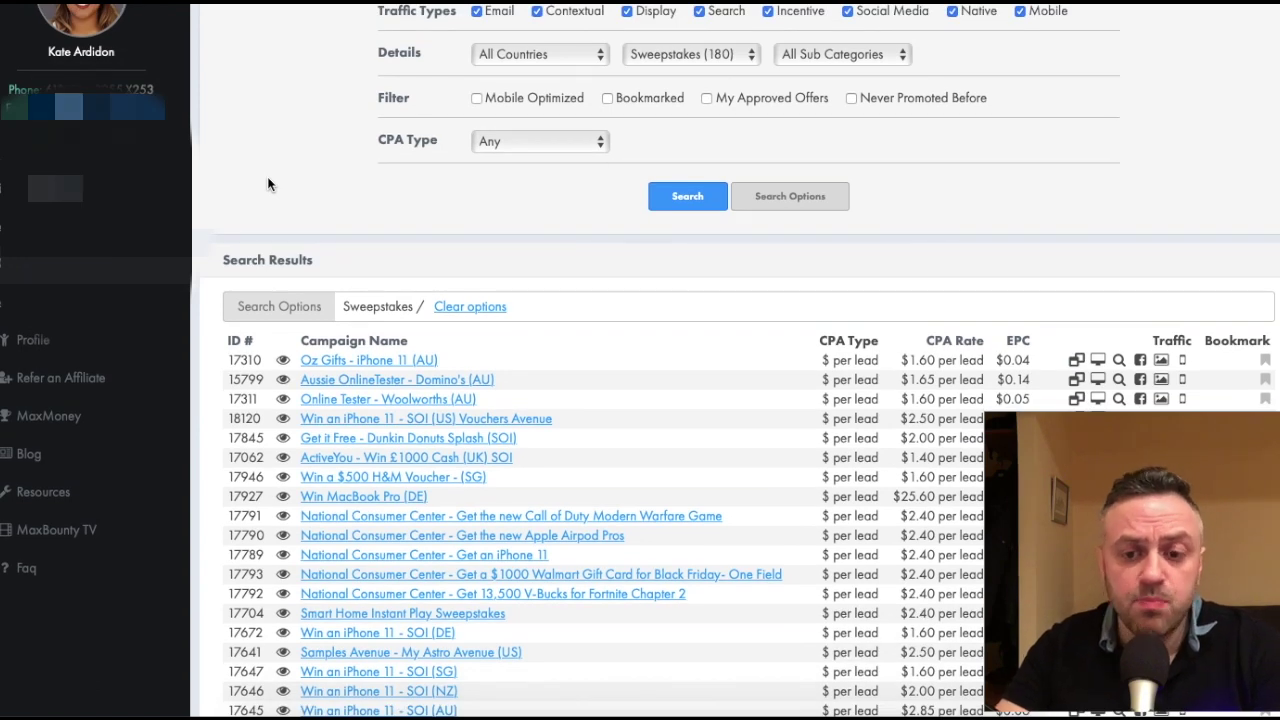
scroll(340, 304, up, 2)
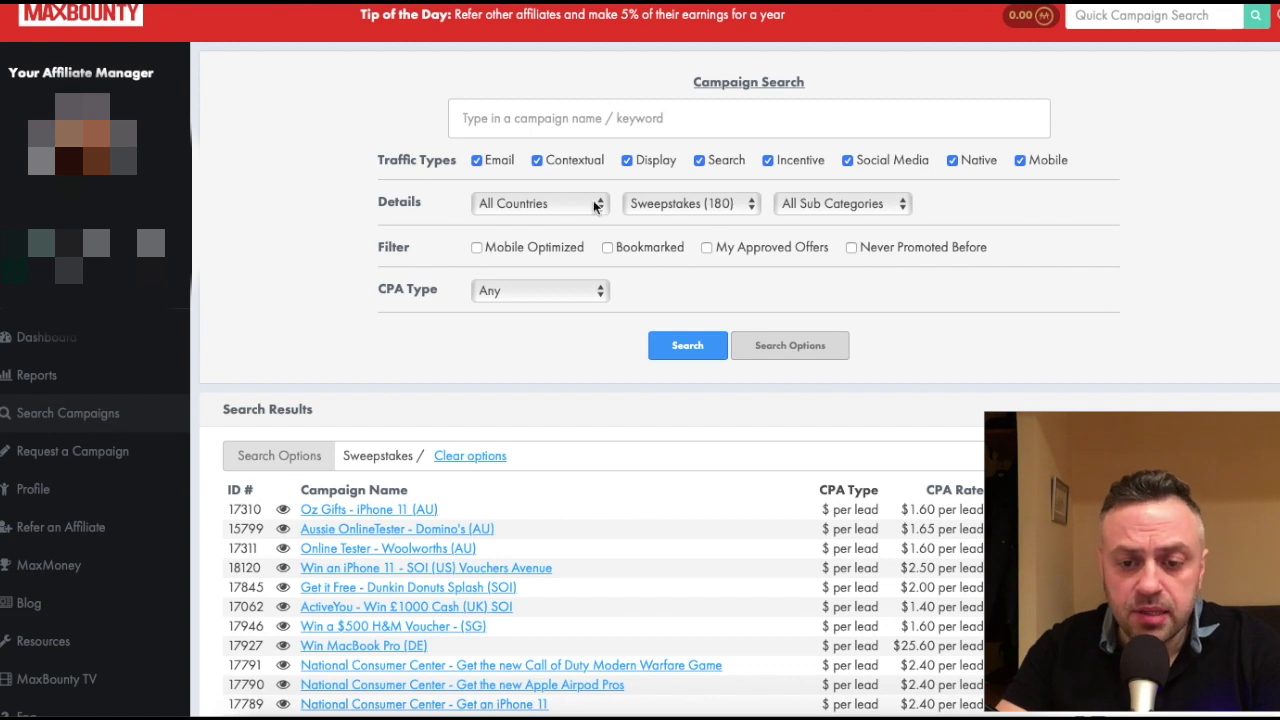
scroll(443, 363, down, 4)
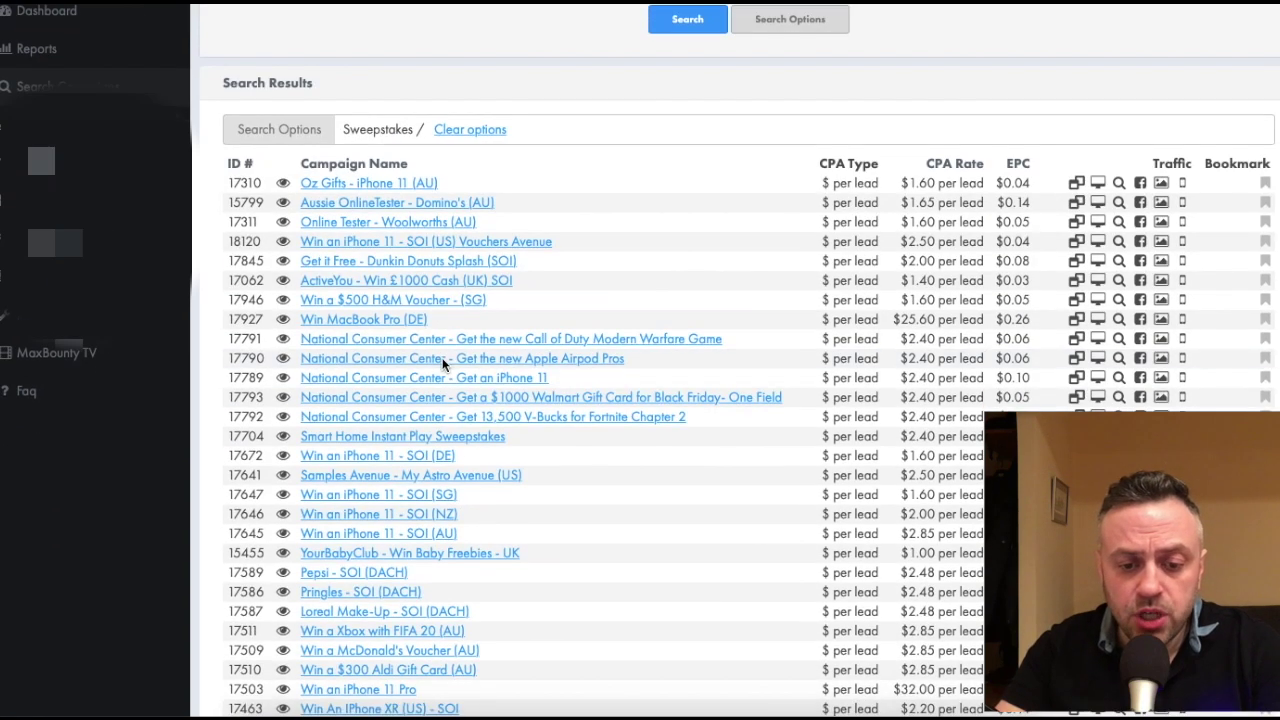
click(378, 513)
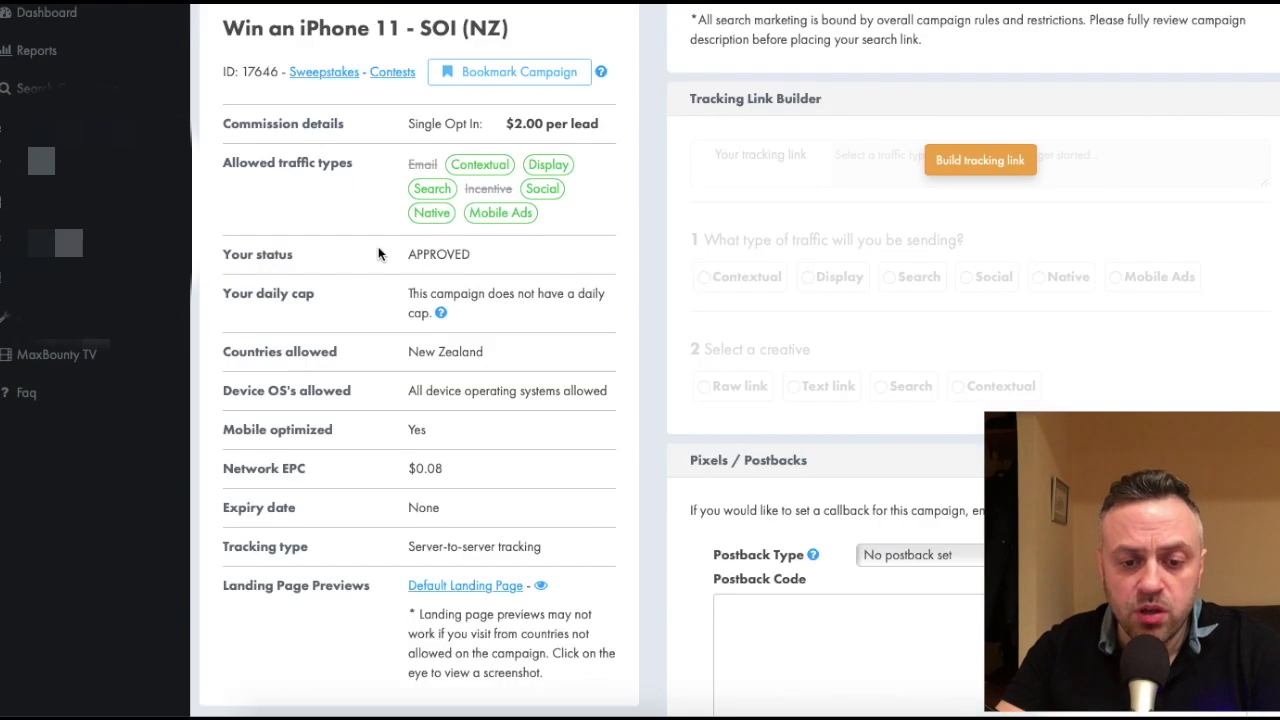
- Review the iPhone 11 campaign's commission, allowed traffic types and restrictions, and open its default landing page screenshot
scroll(378, 280, up, 5)
scroll(537, 193, down, 1)
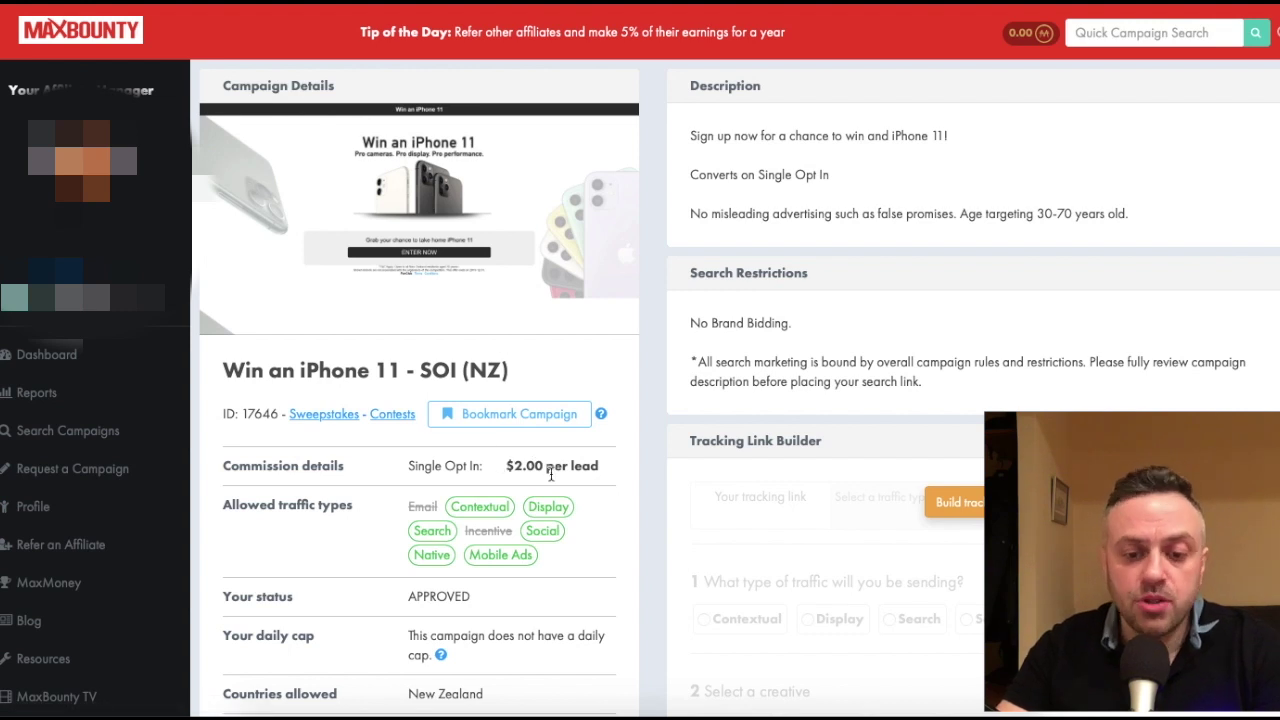
scroll(357, 477, down, 5)
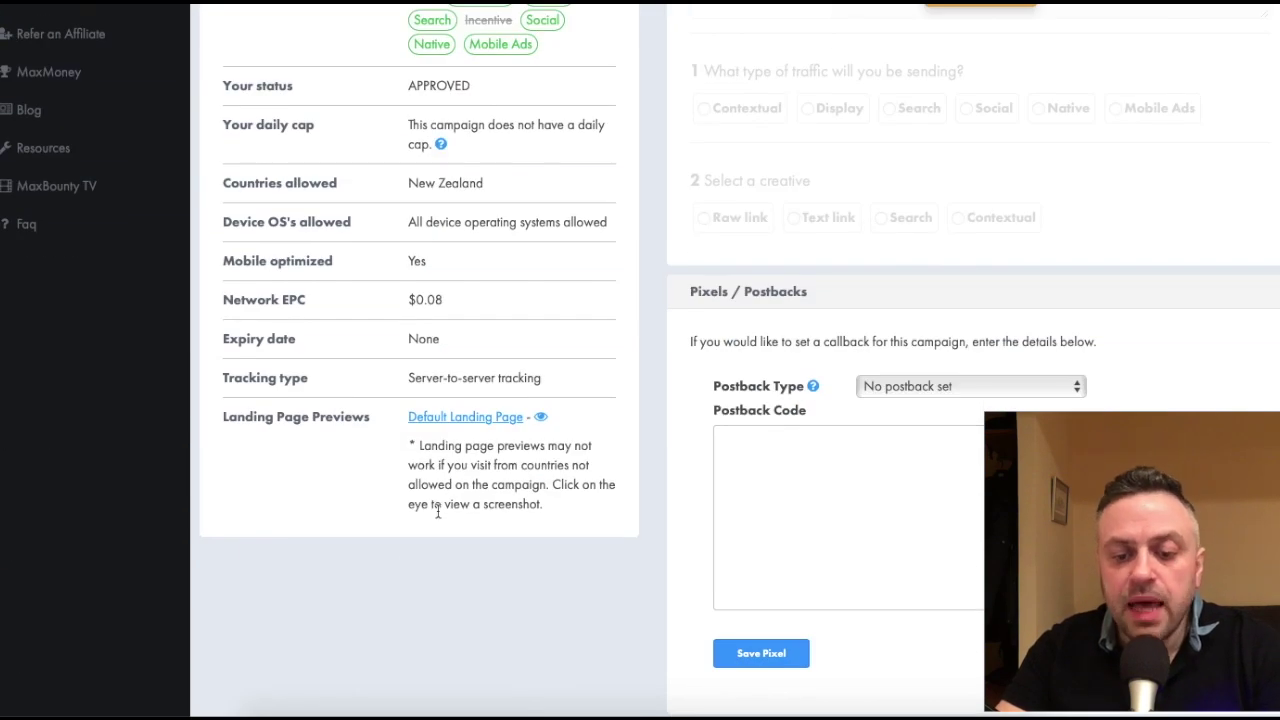
click(540, 416)
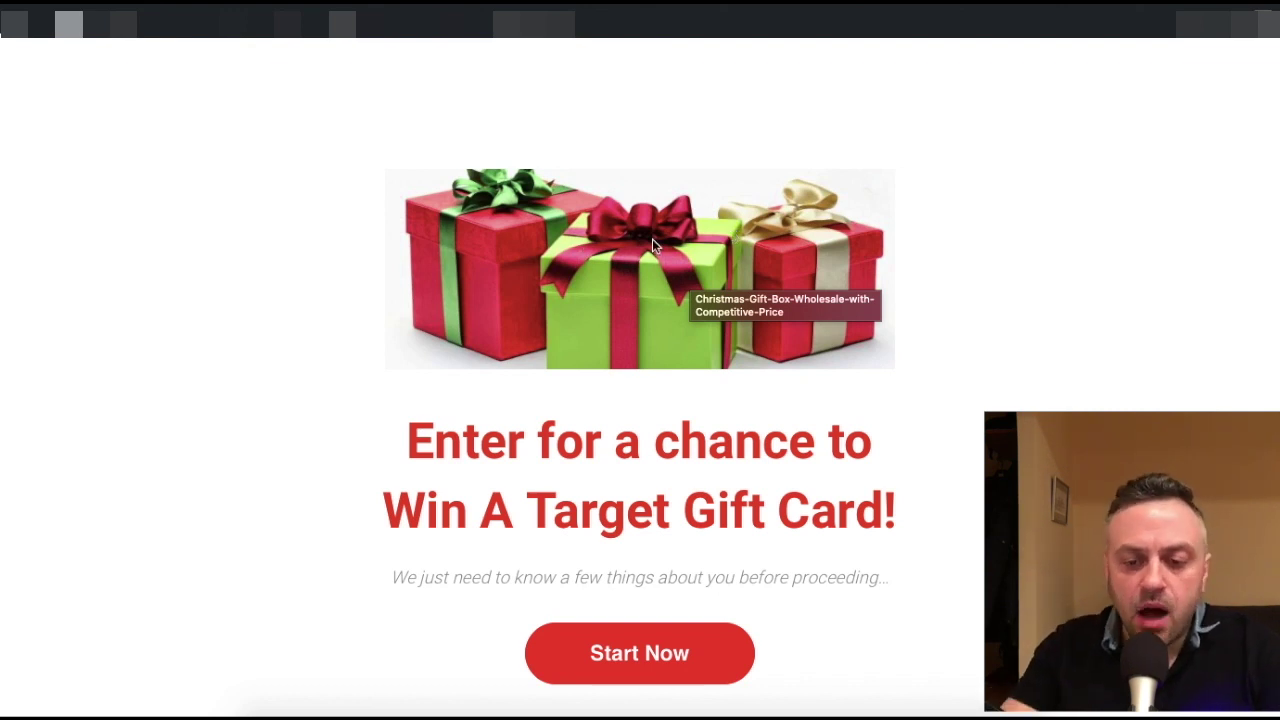
- Go through the Target gift card survey to its contact form, answering "Less than 10 minute drive" for the distance to the nearest store
click(388, 4)
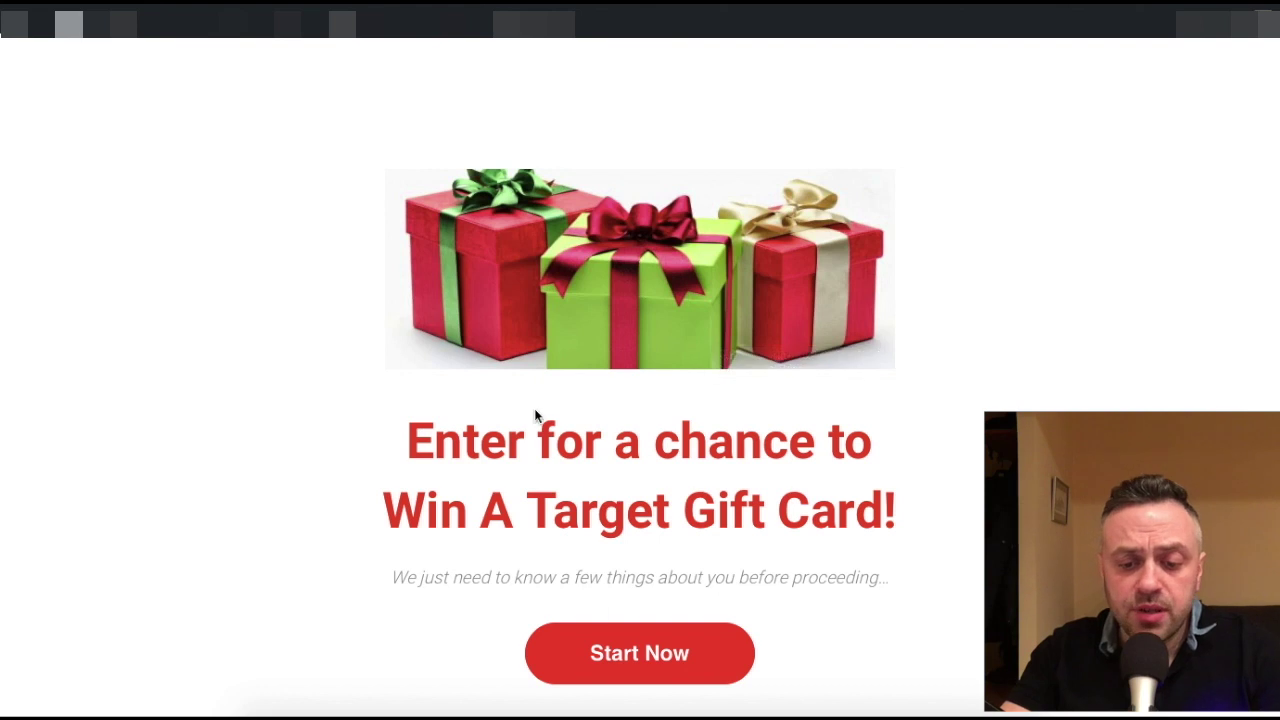
click(680, 656)
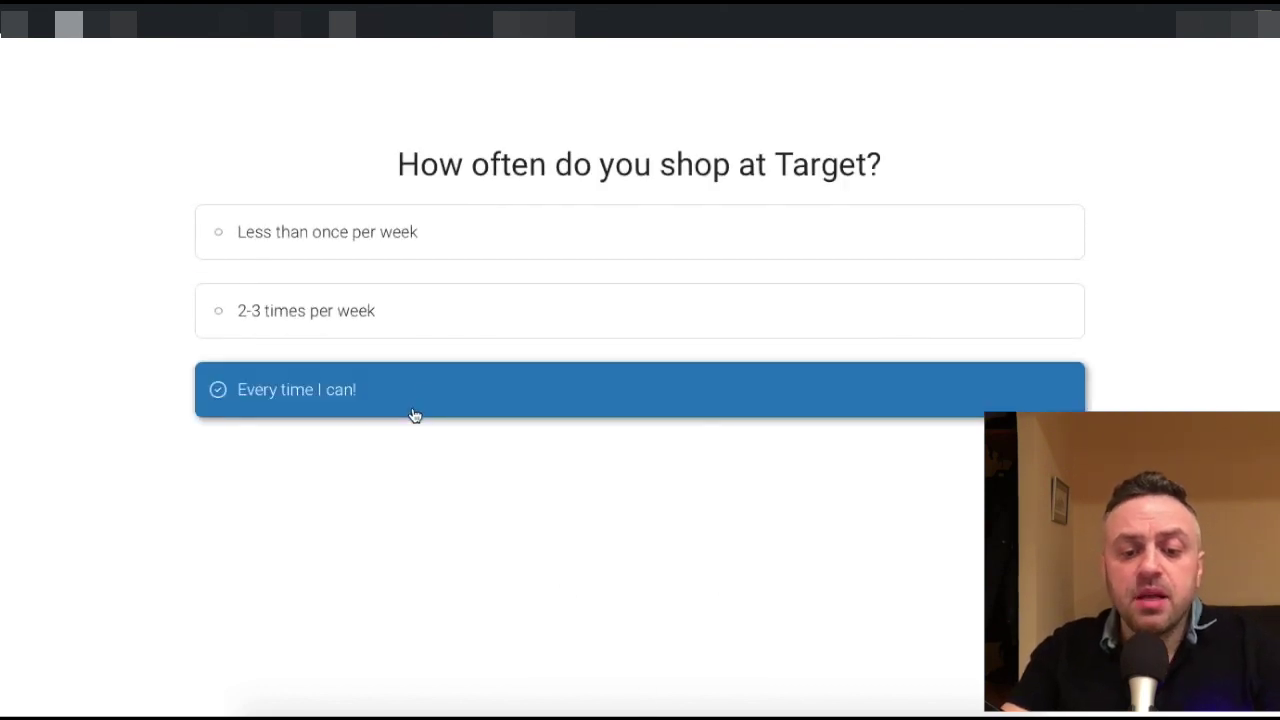
click(474, 246)
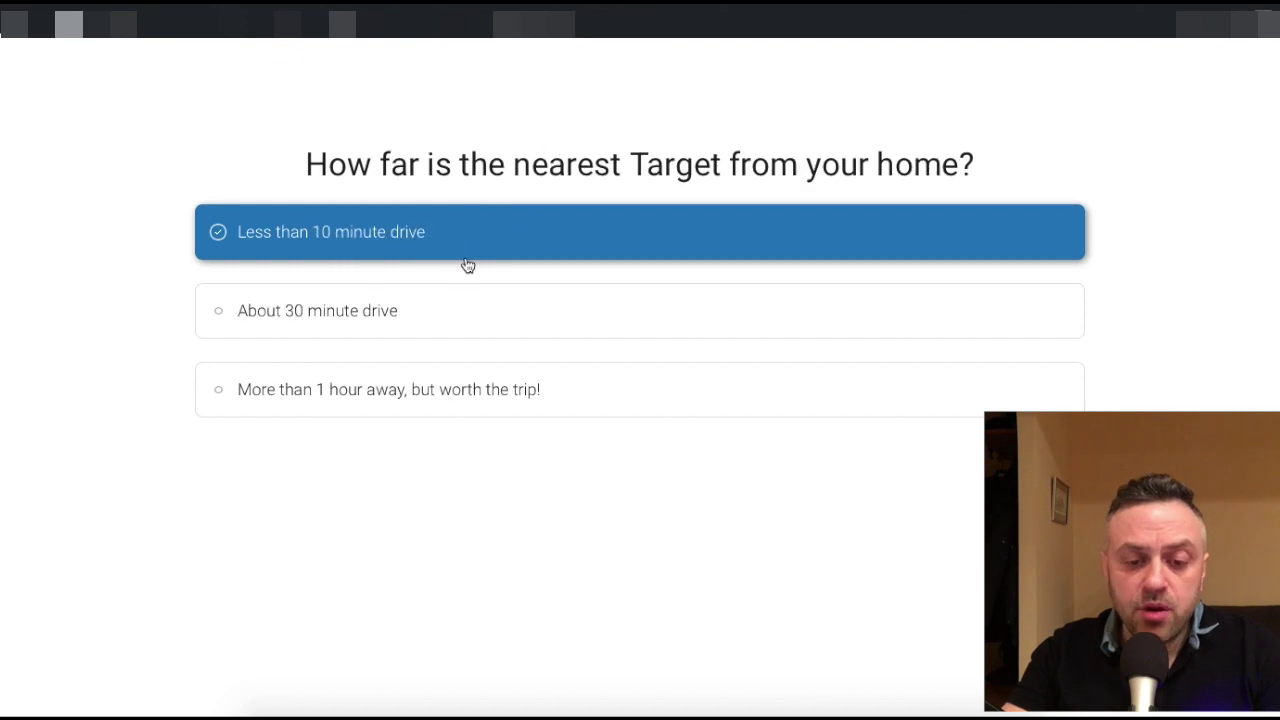
click(463, 258)
click(461, 318)
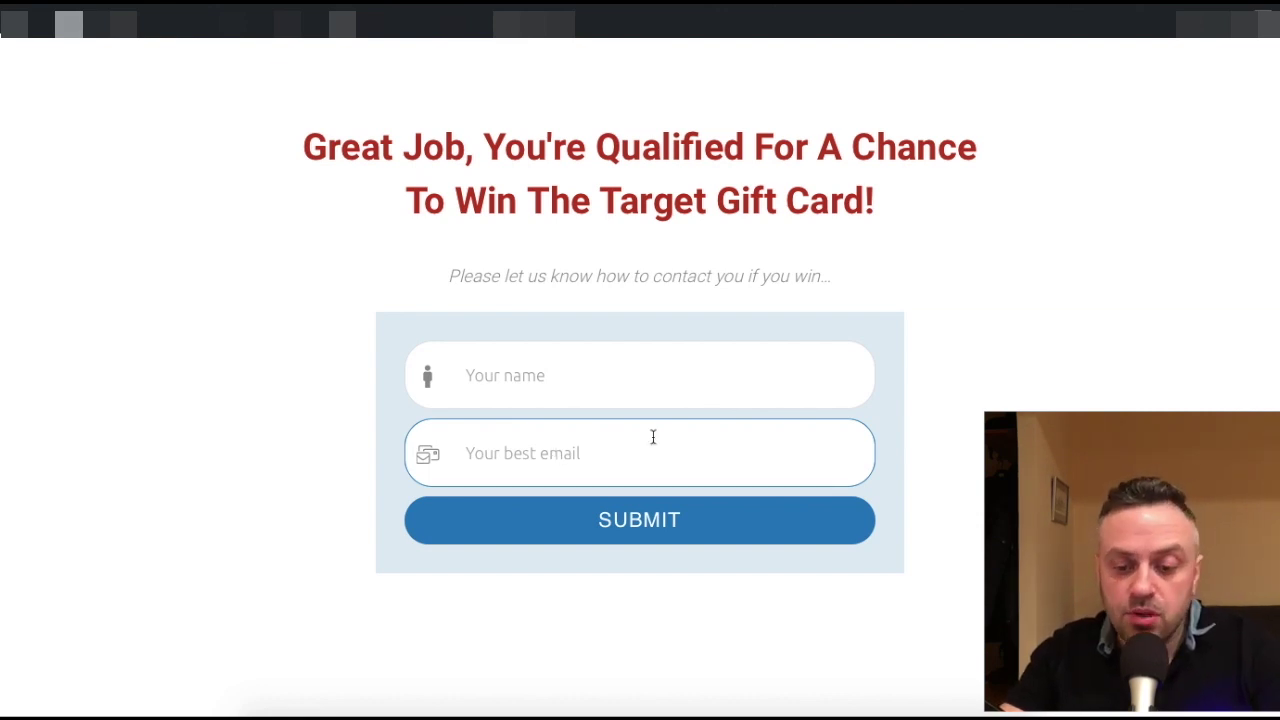
click(655, 491)
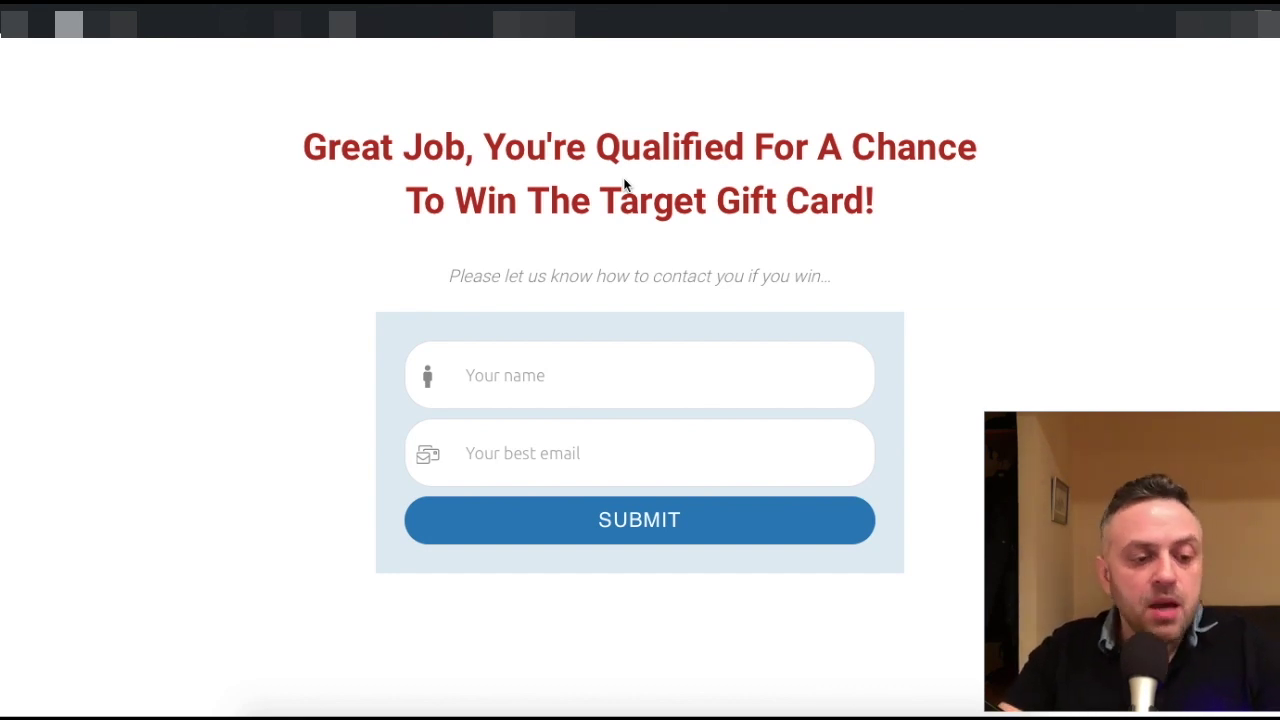
- Switch to the Wheel Spin page and try your luck on the prize wheel
key(ctrl+Tab)
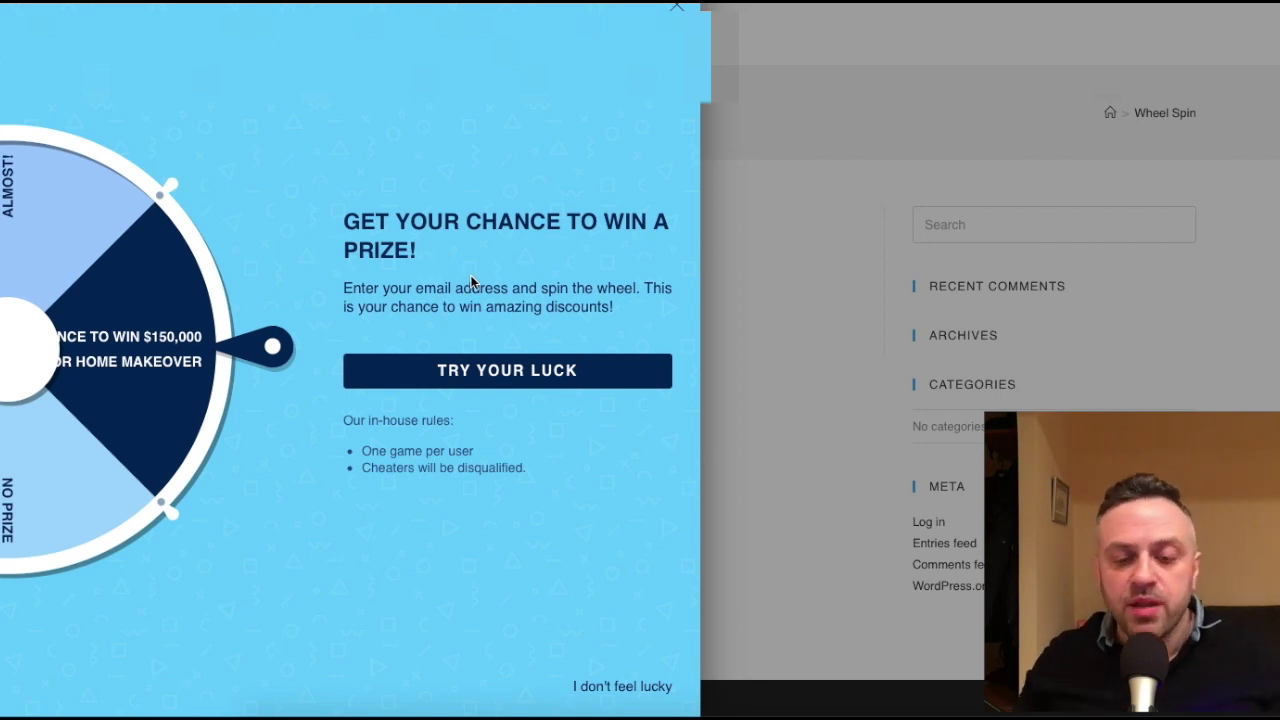
click(502, 378)
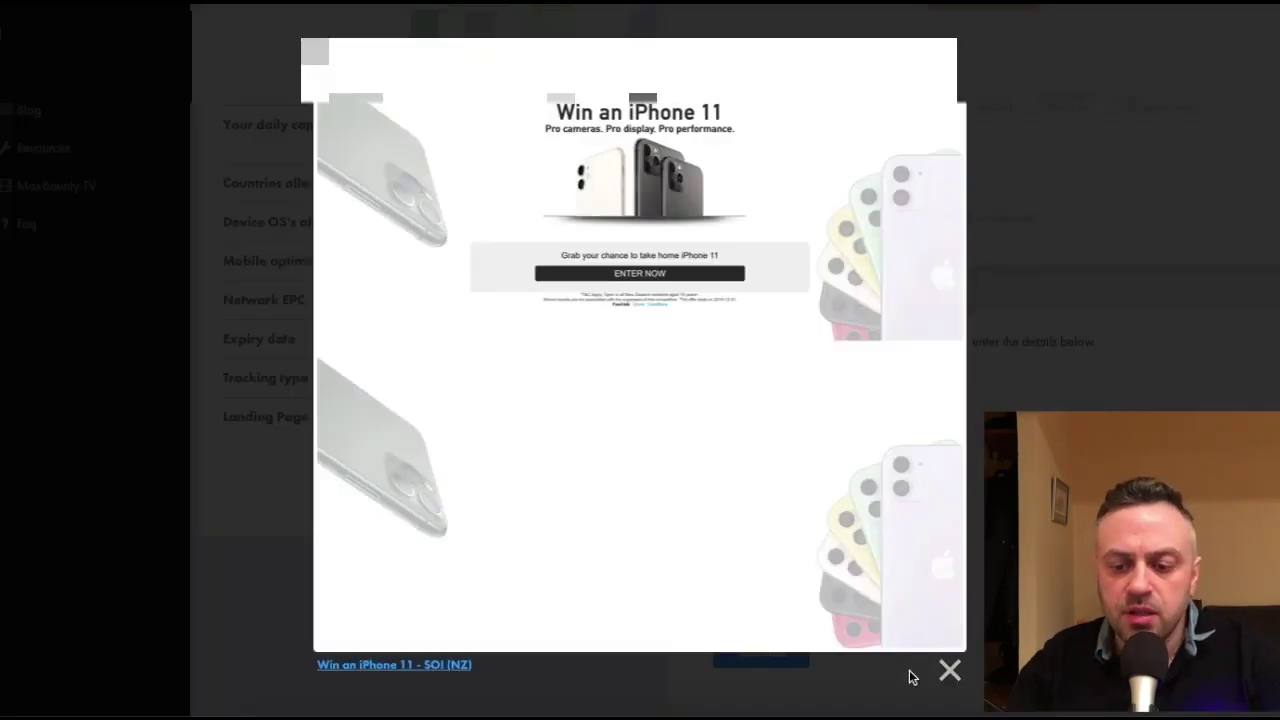
- Close the iPhone 11 landing page screenshot on the campaign page, view it once more and close it again
click(949, 671)
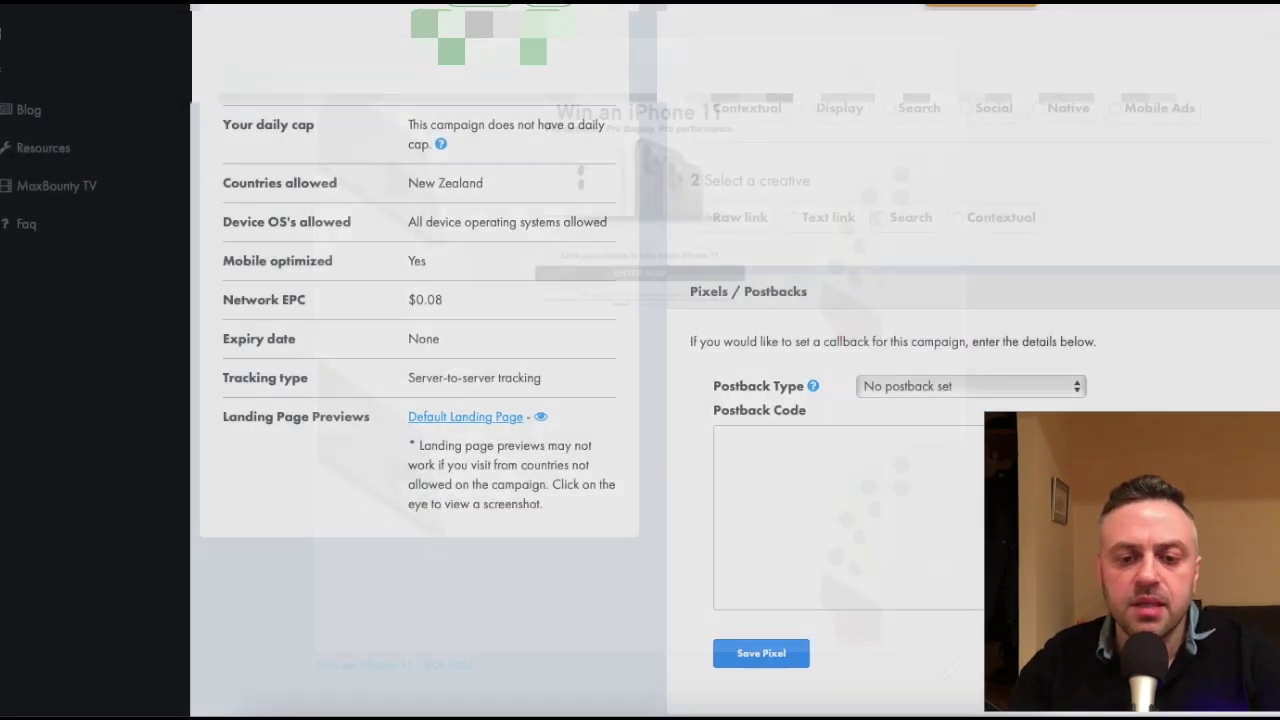
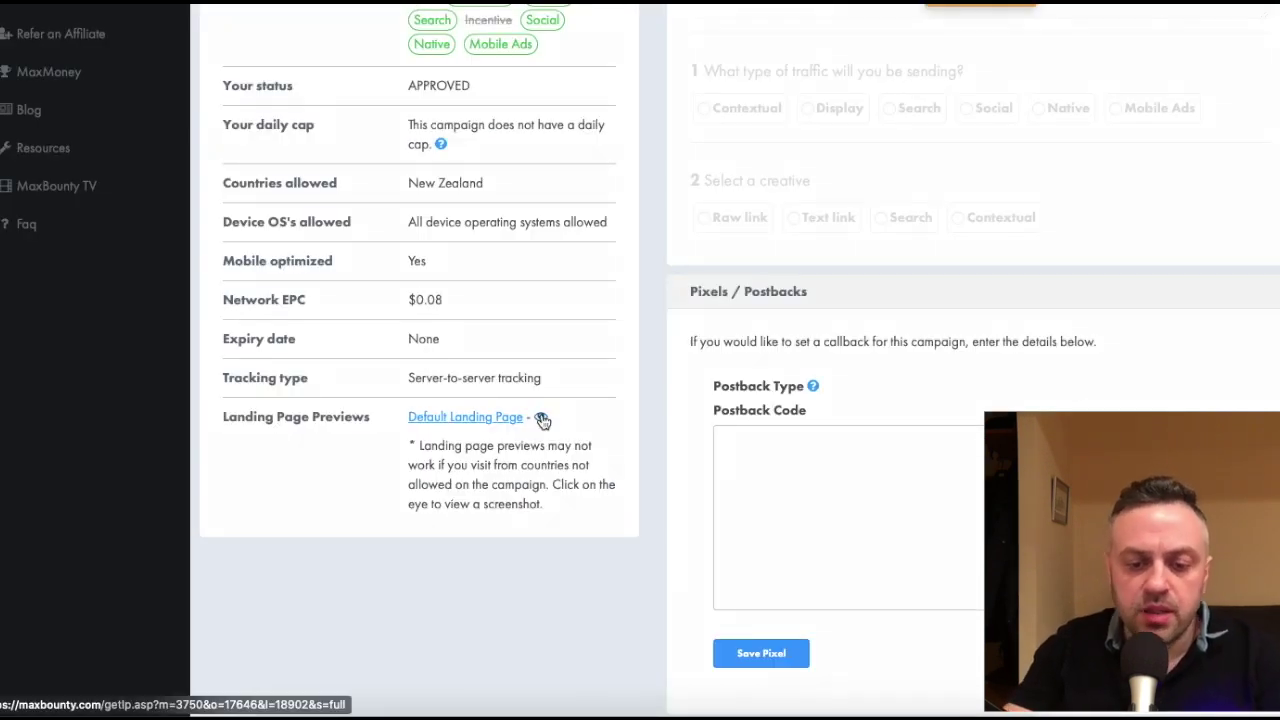
click(540, 416)
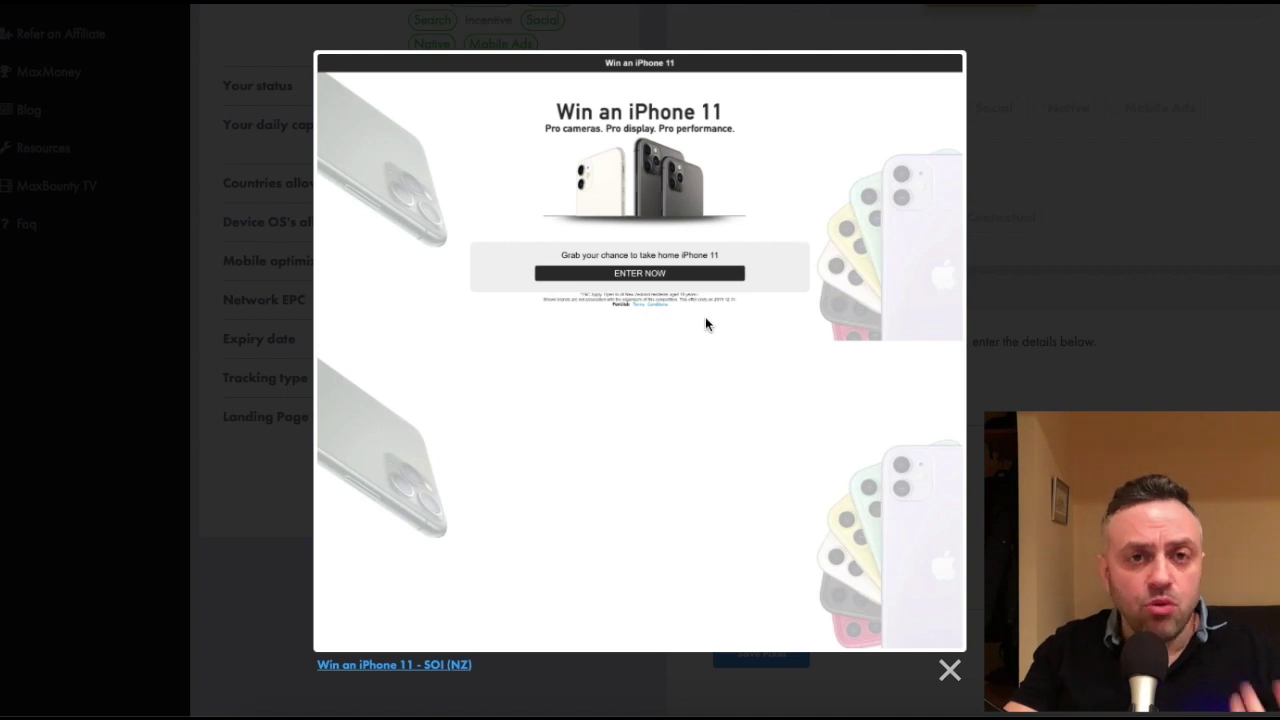
click(950, 670)
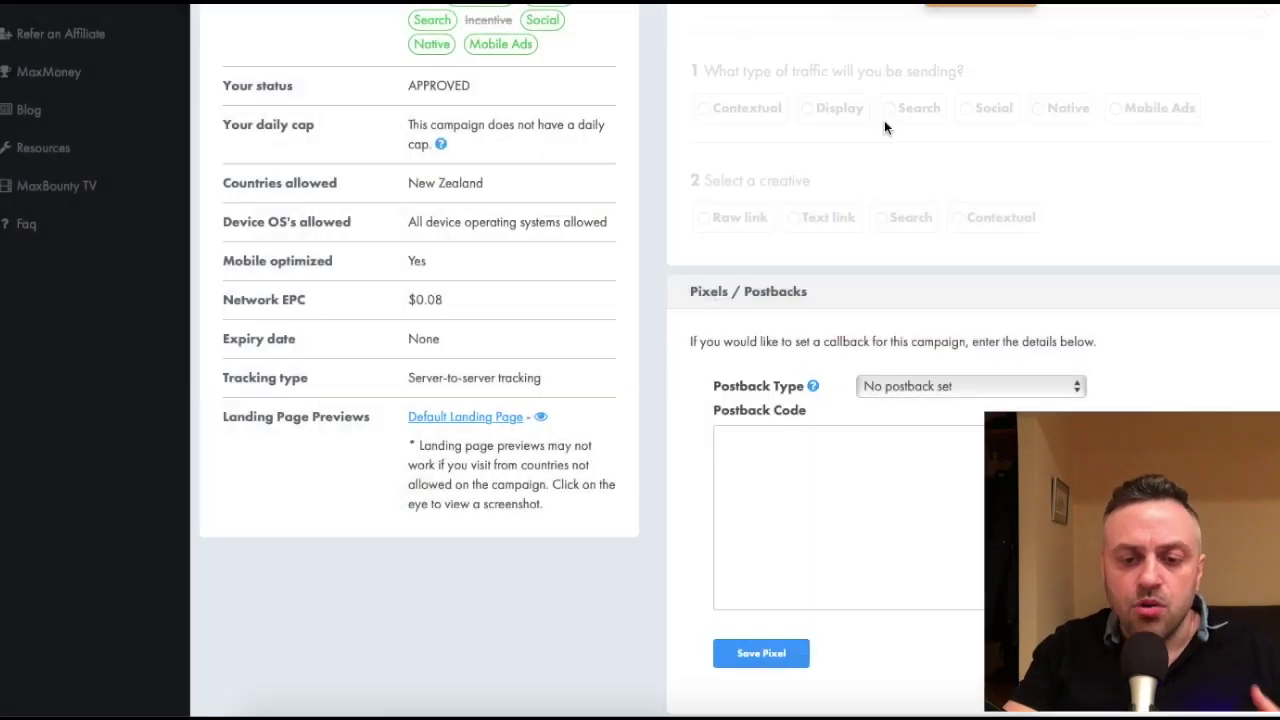
- Switch to the article on real sweepstakes winners and examine the iPad and Cartridge World winner photos and stories
click(930, 3)
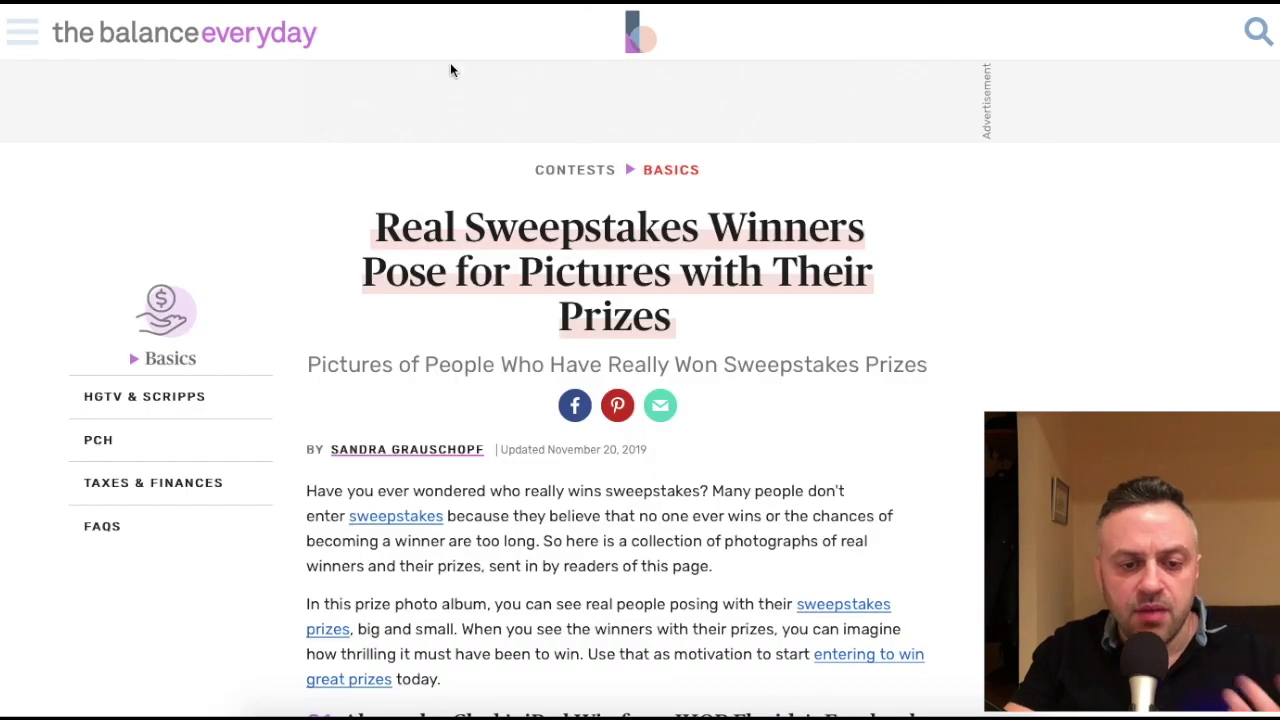
scroll(395, 330, down, 5)
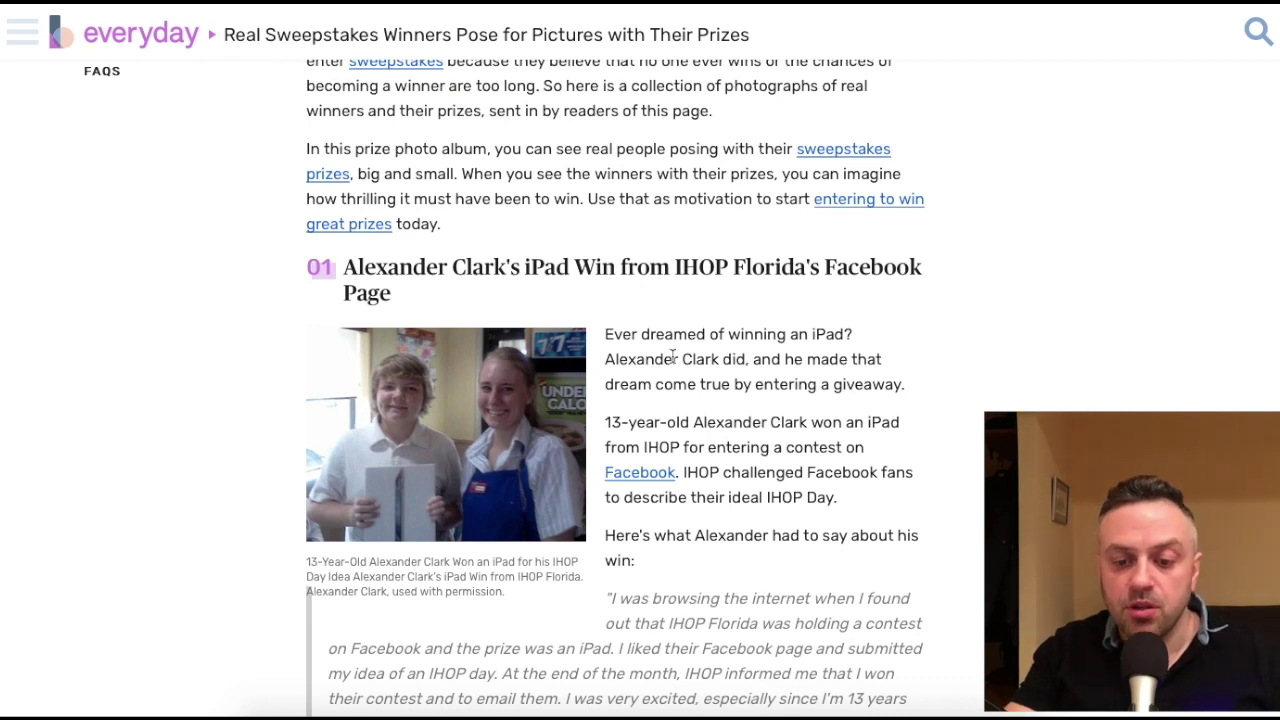
scroll(471, 409, down, 7)
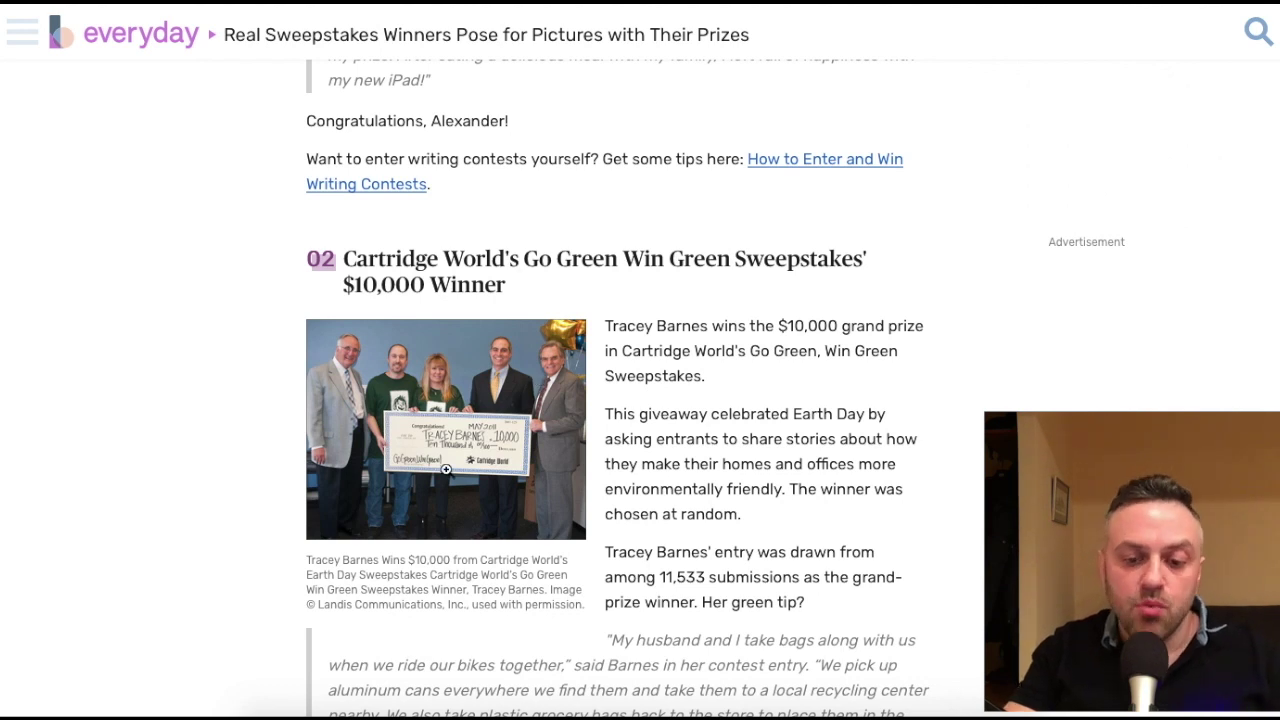
scroll(697, 457, down, 3)
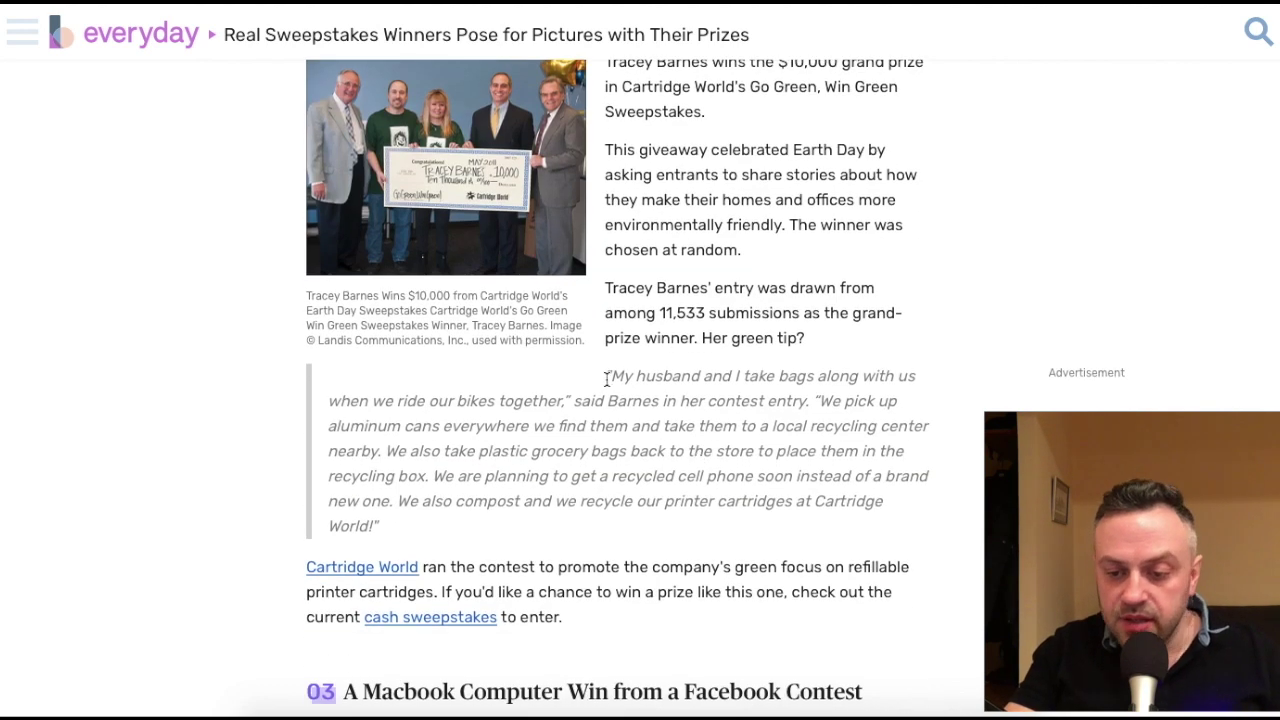
scroll(806, 408, down, 6)
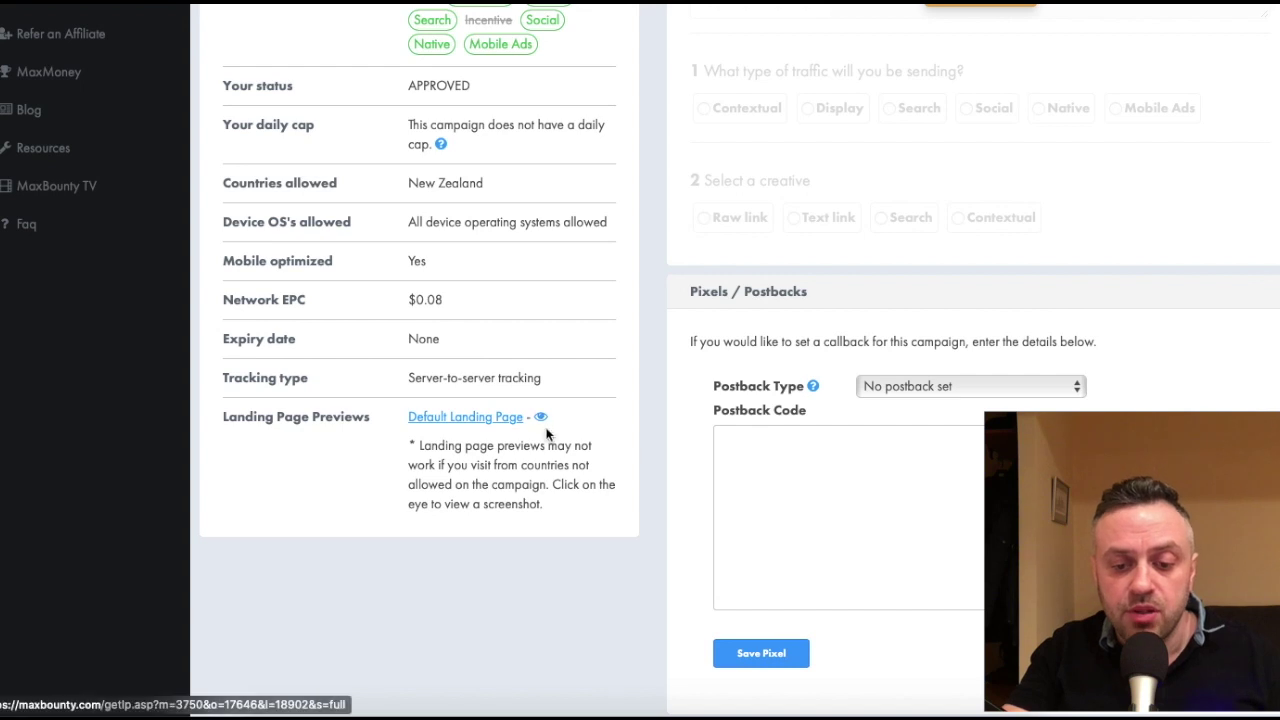
- Return from the campaign page to the winners article and examine the MacBook, Philips Norelco and Century 21 prize entries
click(541, 416)
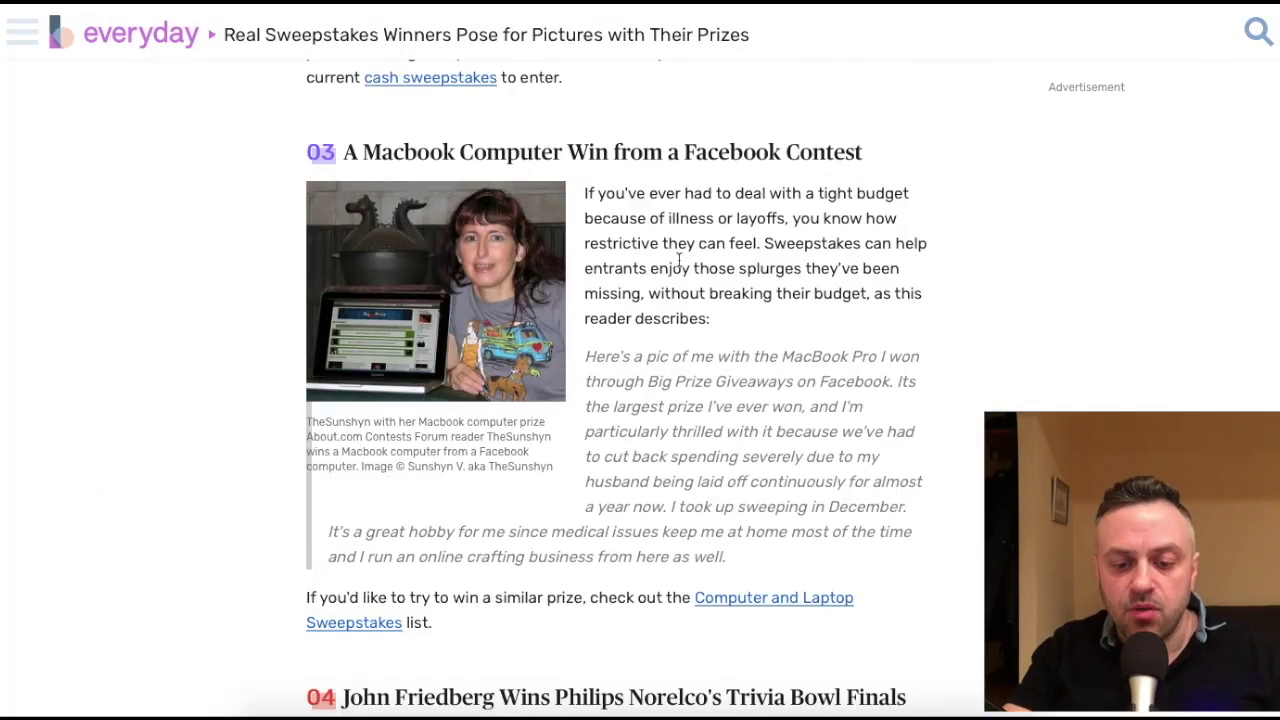
scroll(678, 260, down, 3)
scroll(678, 260, up, 2)
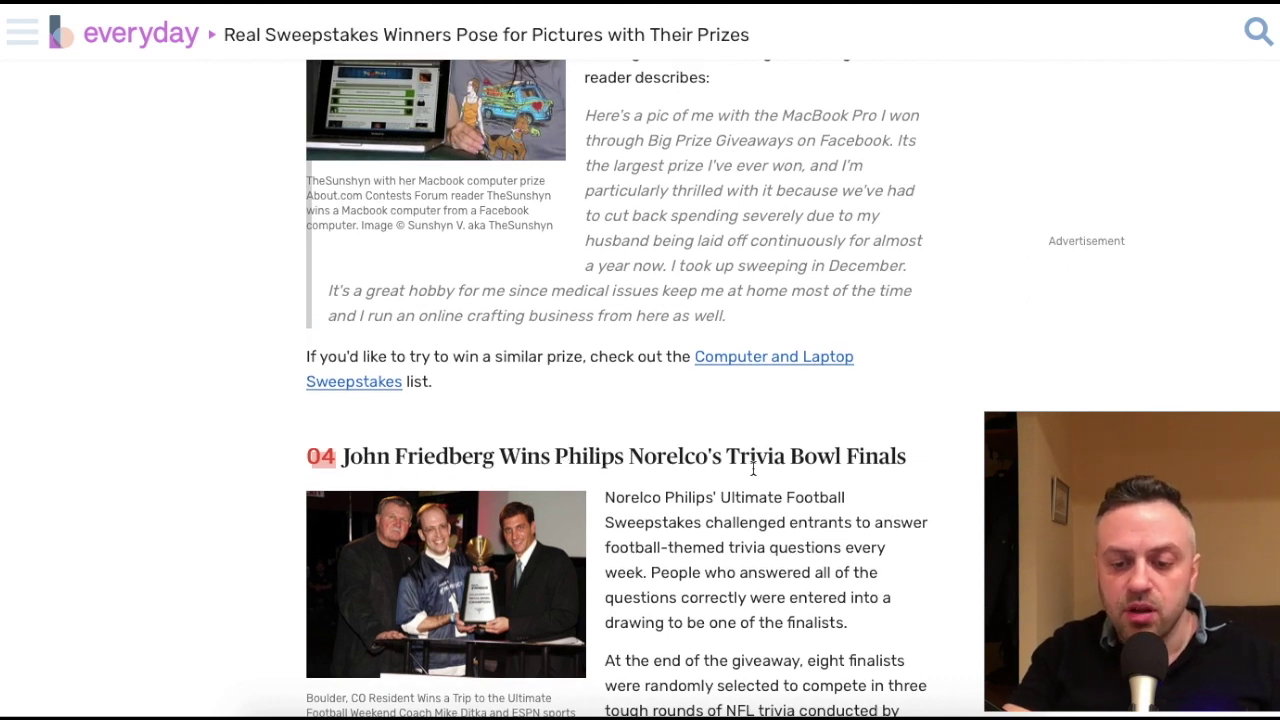
scroll(750, 500, down, 2)
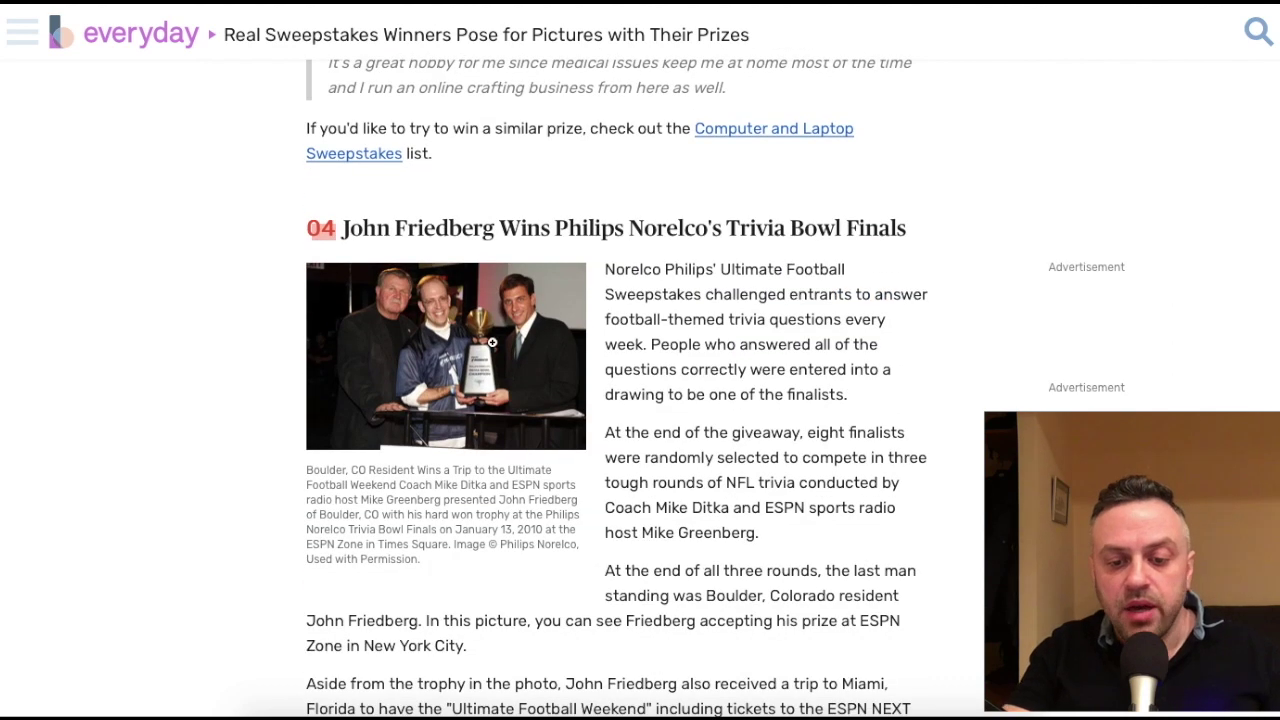
scroll(509, 502, down, 3)
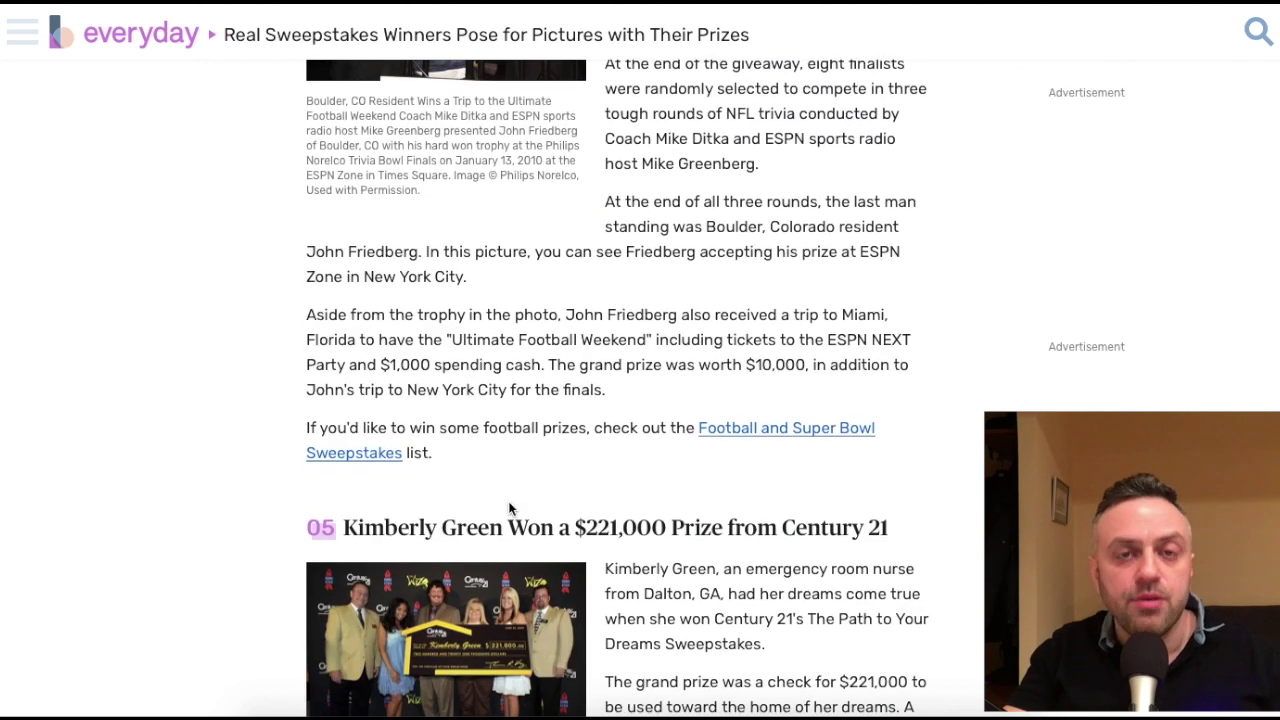
scroll(508, 509, down, 3)
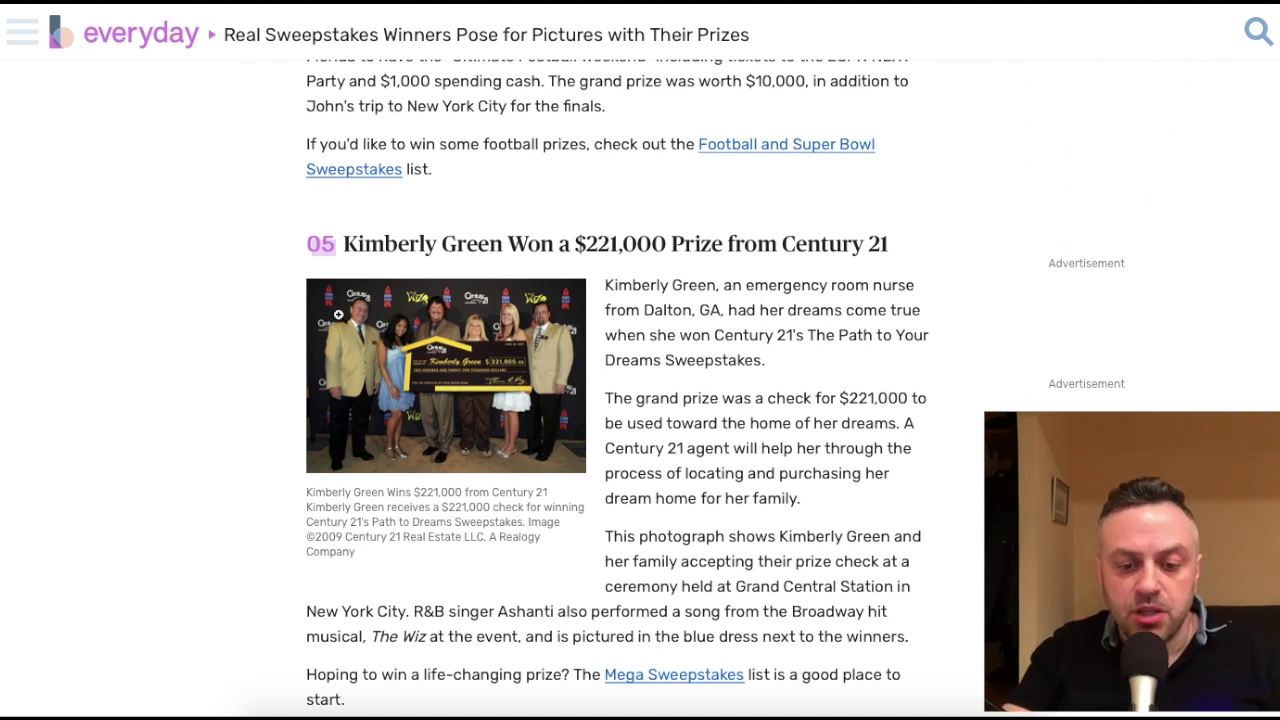
scroll(522, 361, down, 5)
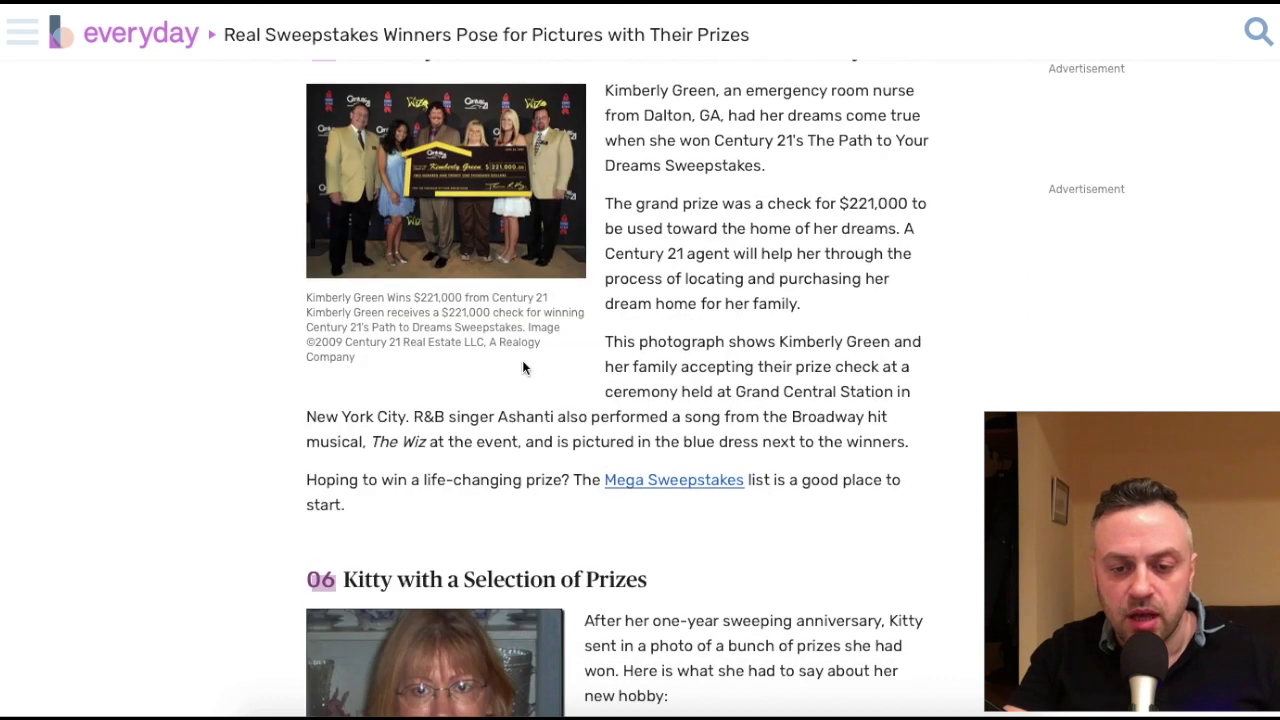